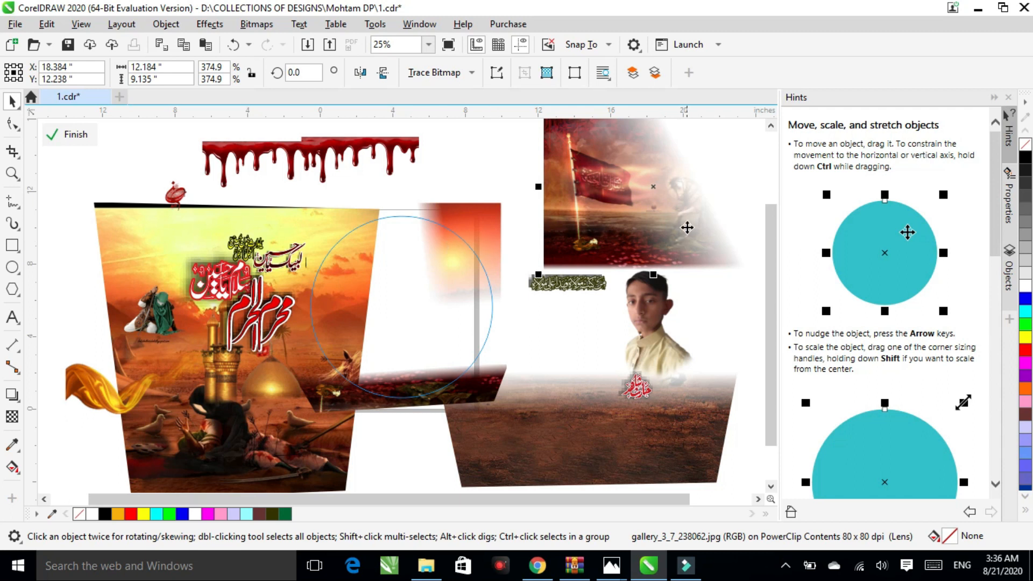
- Arrange the sunset background, the red flag picture and the brown ground picture so they overlap behind the circular frame
{"action": "left_click_drag", "start_coordinate": [333, 210], "coordinate": [500, 207]}
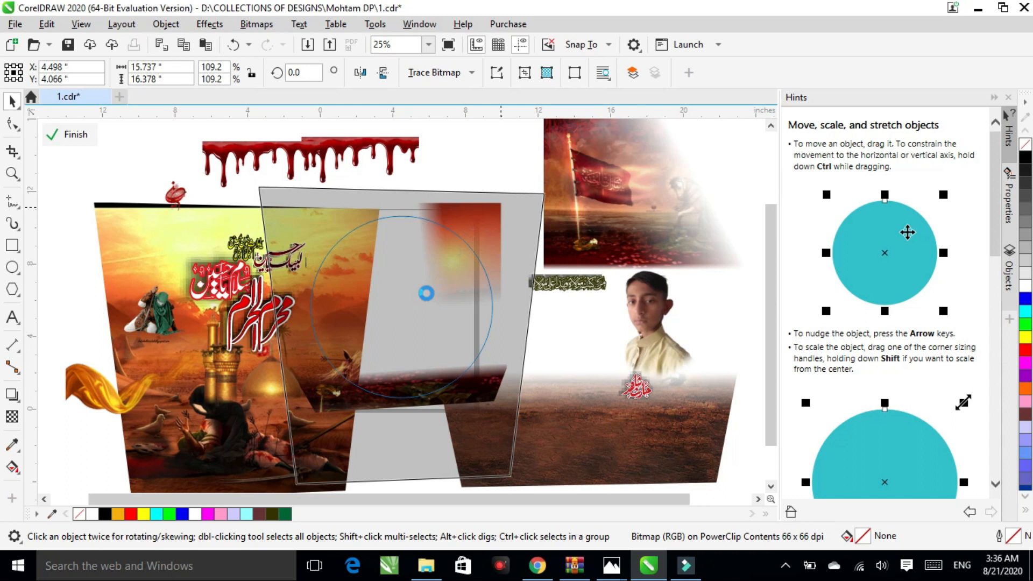
{"action": "left_click_drag", "start_coordinate": [607, 200], "coordinate": [361, 304]}
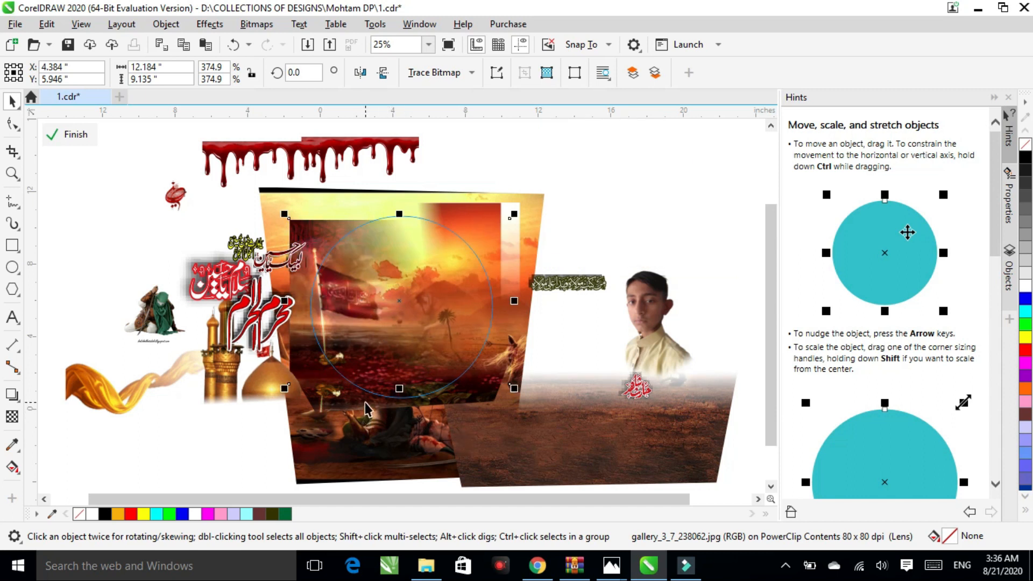
{"action": "left_click_drag", "start_coordinate": [584, 445], "coordinate": [412, 404]}
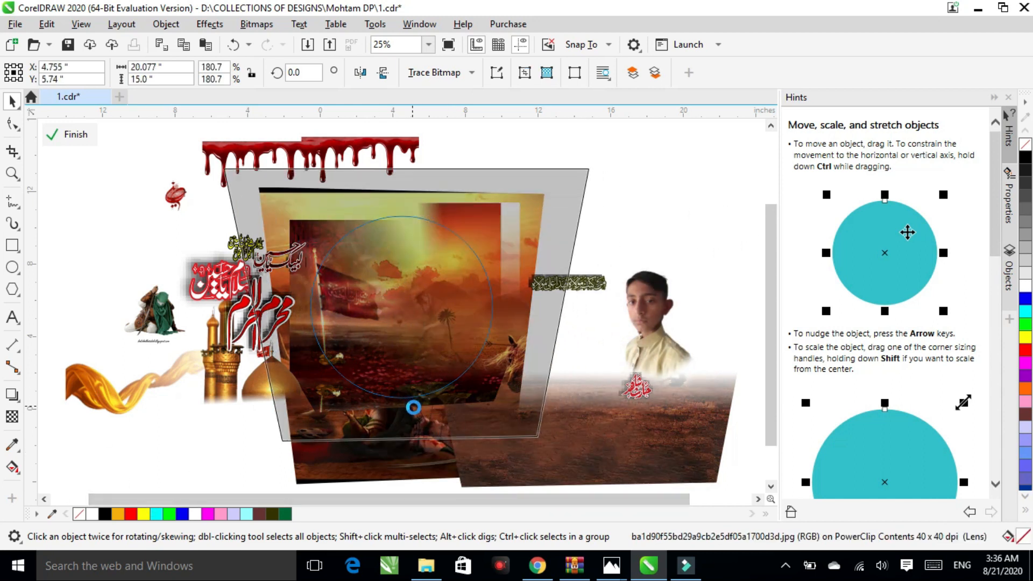
{"action": "left_click_drag", "start_coordinate": [436, 422], "coordinate": [434, 401]}
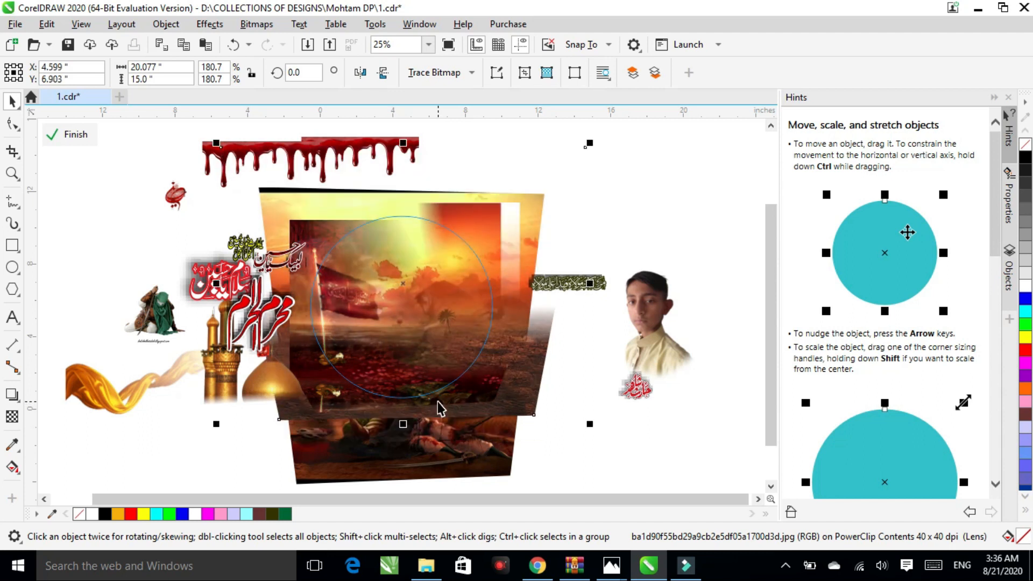
- Move both blood-drip strips together onto the upper edge of the circular composition
{"action": "left_click", "coordinate": [645, 348]}
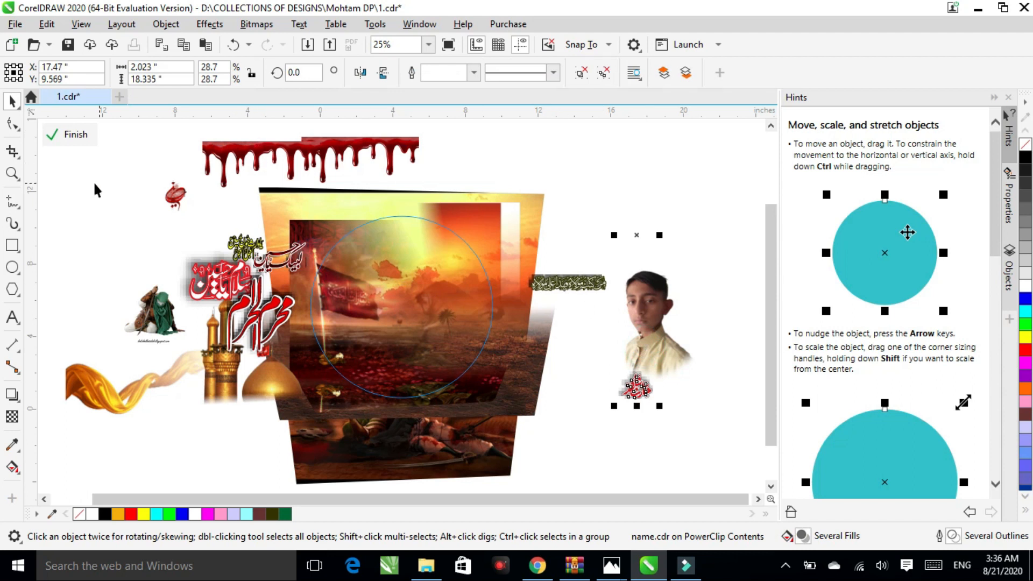
{"action": "left_click", "coordinate": [325, 149]}
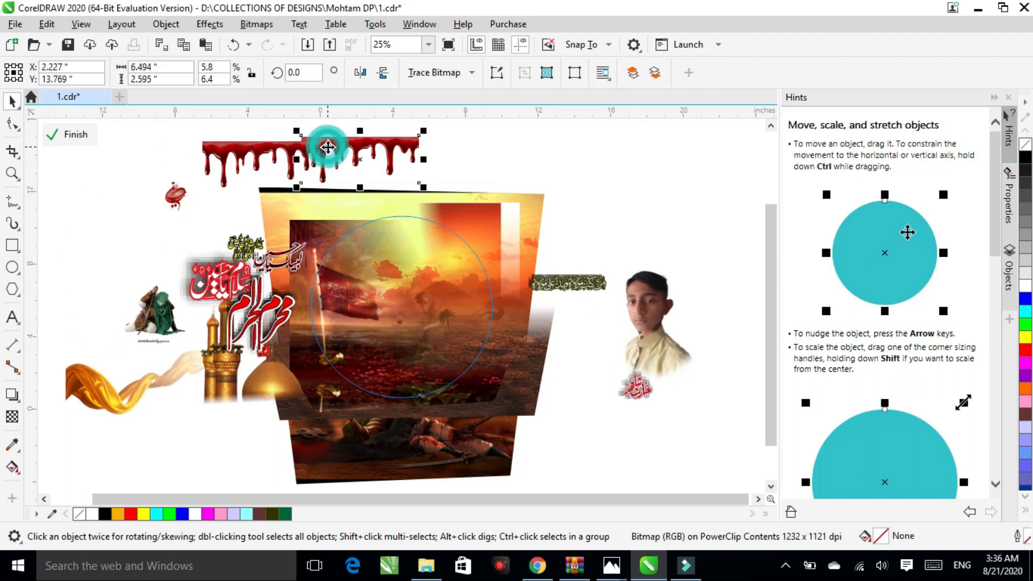
{"action": "left_click_drag", "start_coordinate": [183, 127], "coordinate": [442, 195]}
{"action": "left_click_drag", "start_coordinate": [320, 156], "coordinate": [402, 222]}
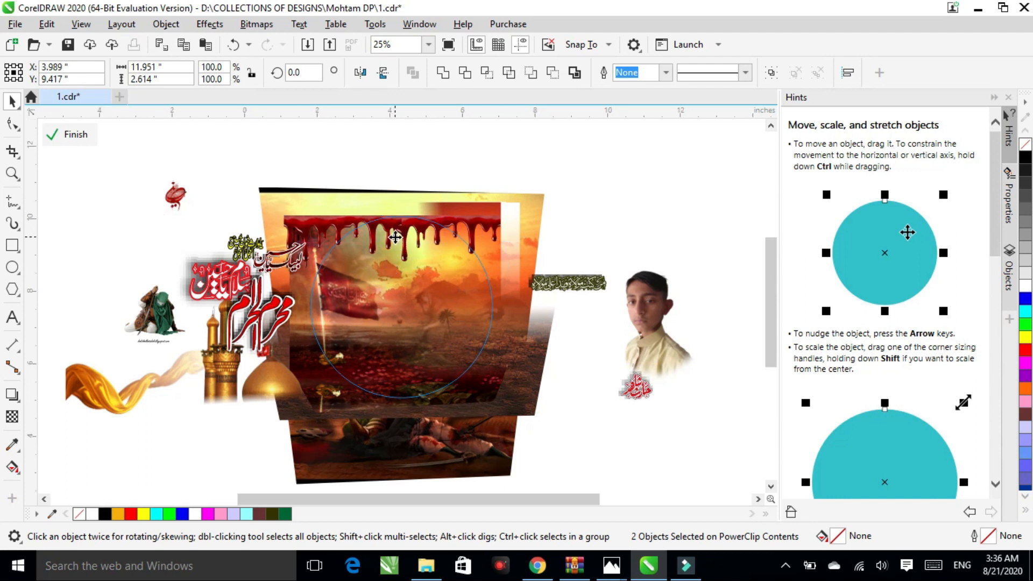
- Shift the right blood-drip strip to about X 7.7 in, Y 9.4 in so it joins the left strip without a step
{"action": "scroll", "coordinate": [395, 239], "scroll_direction": "up", "scroll_amount": 3}
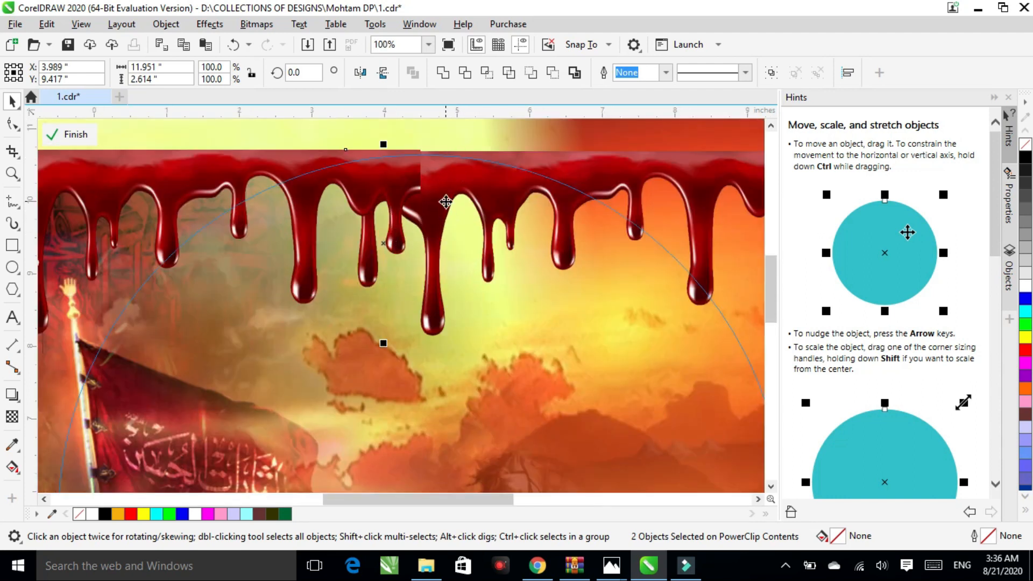
{"action": "left_click", "coordinate": [550, 356]}
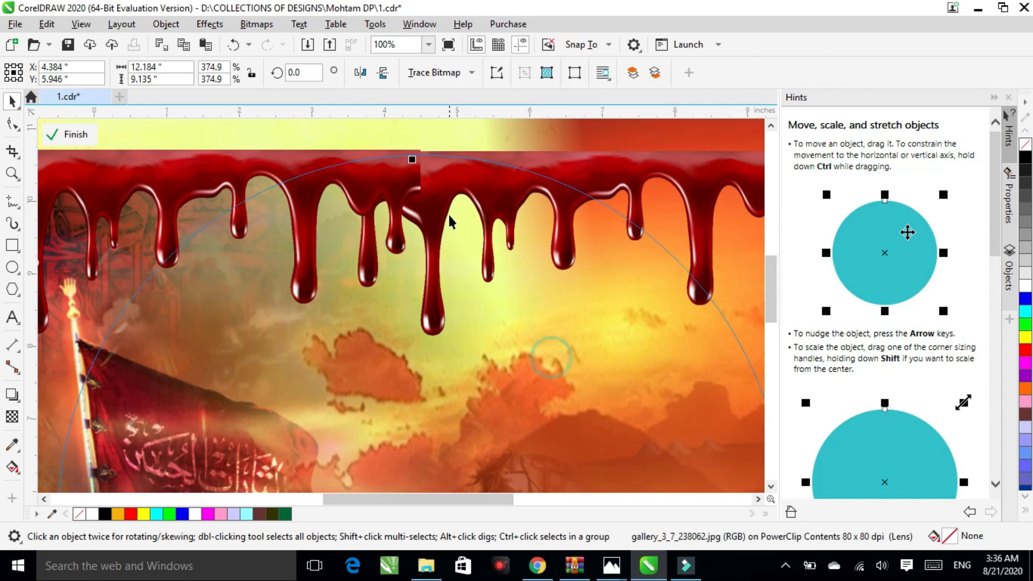
{"action": "left_click", "coordinate": [454, 192]}
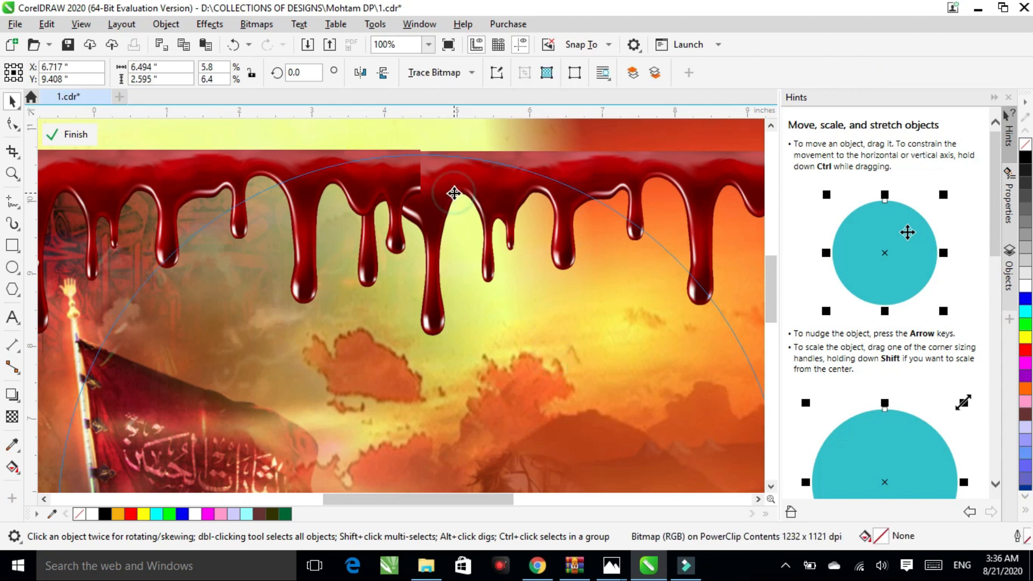
{"action": "left_click_drag", "start_coordinate": [454, 192], "coordinate": [482, 194]}
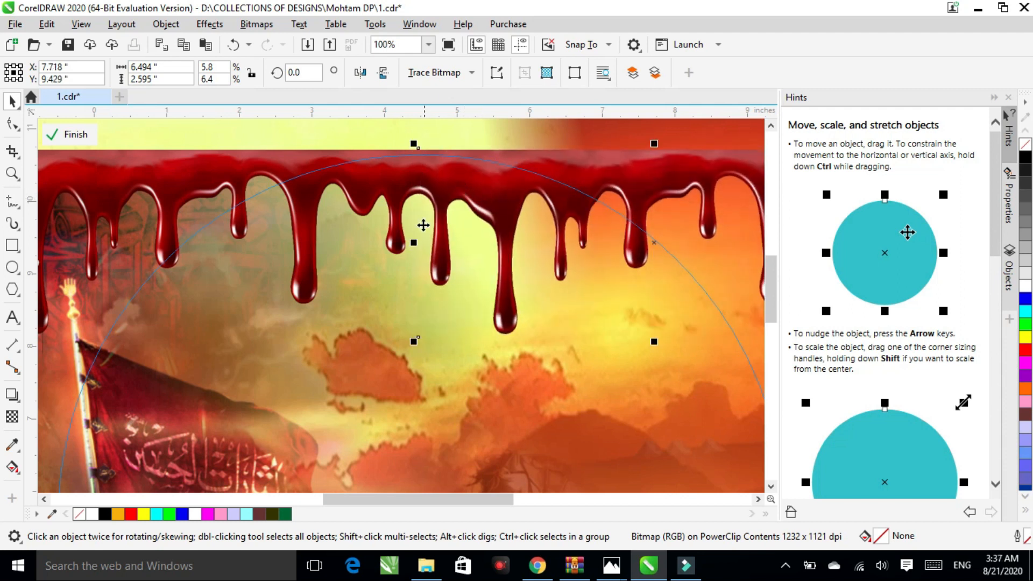
{"action": "left_click", "coordinate": [404, 297]}
{"action": "scroll", "coordinate": [399, 292], "scroll_direction": "down", "scroll_amount": 2}
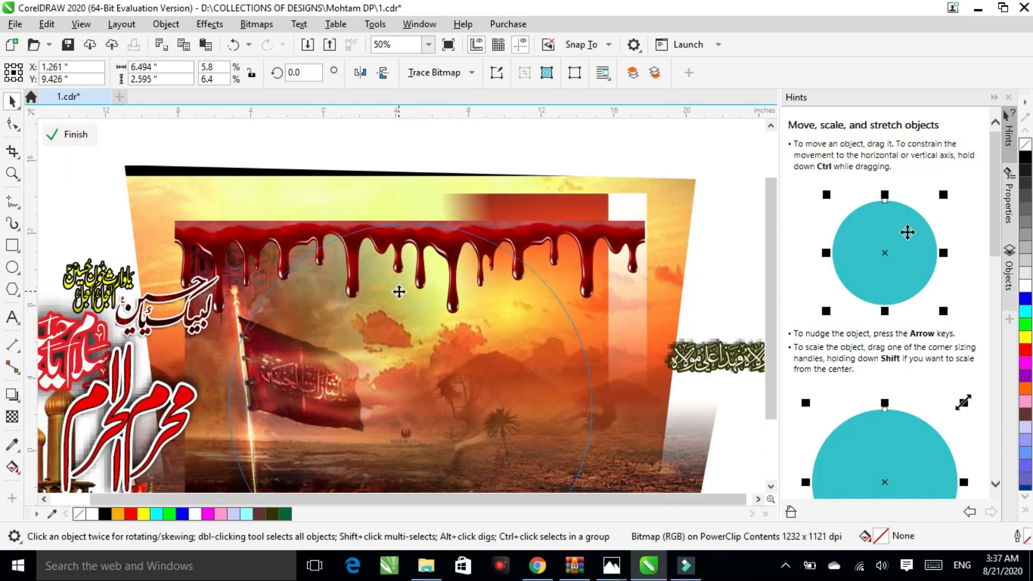
- Place the boy's portrait in the circle's right half and lay the small red name calligraphy over his chest
{"action": "left_click", "coordinate": [226, 198]}
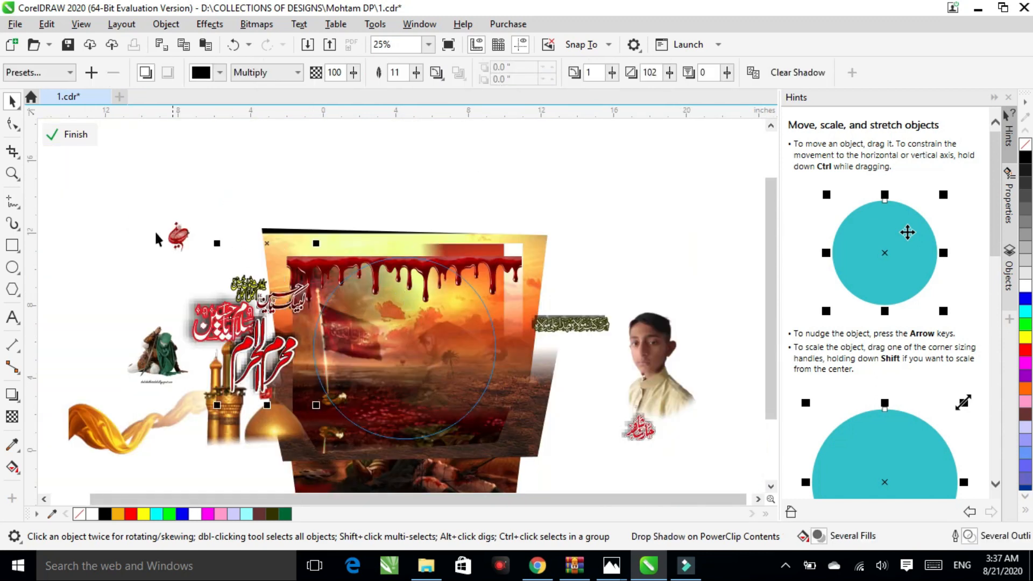
{"action": "left_click", "coordinate": [128, 211]}
{"action": "left_click_drag", "start_coordinate": [670, 368], "coordinate": [477, 376]}
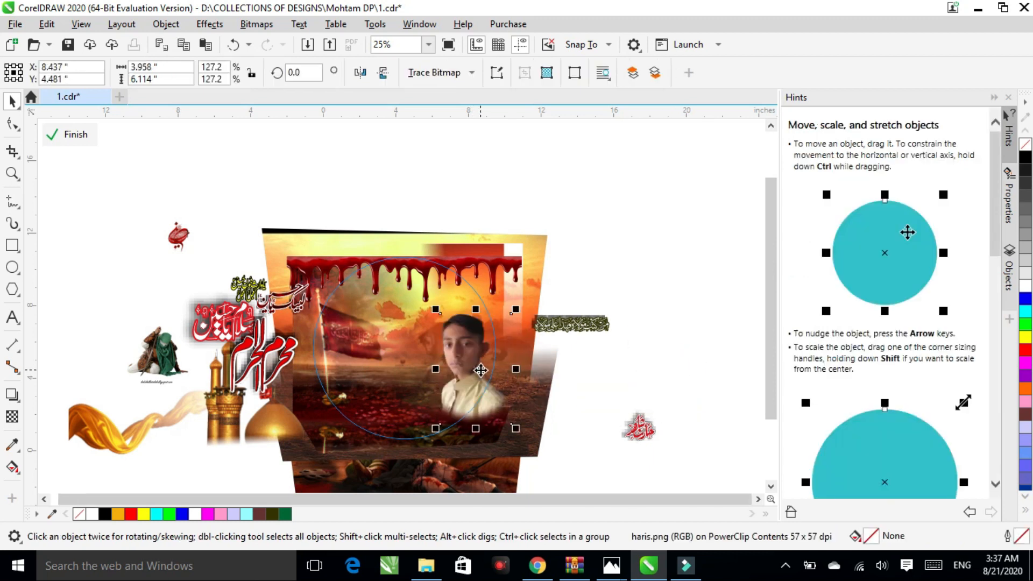
{"action": "left_click", "coordinate": [653, 435]}
{"action": "left_click_drag", "start_coordinate": [653, 435], "coordinate": [475, 407]}
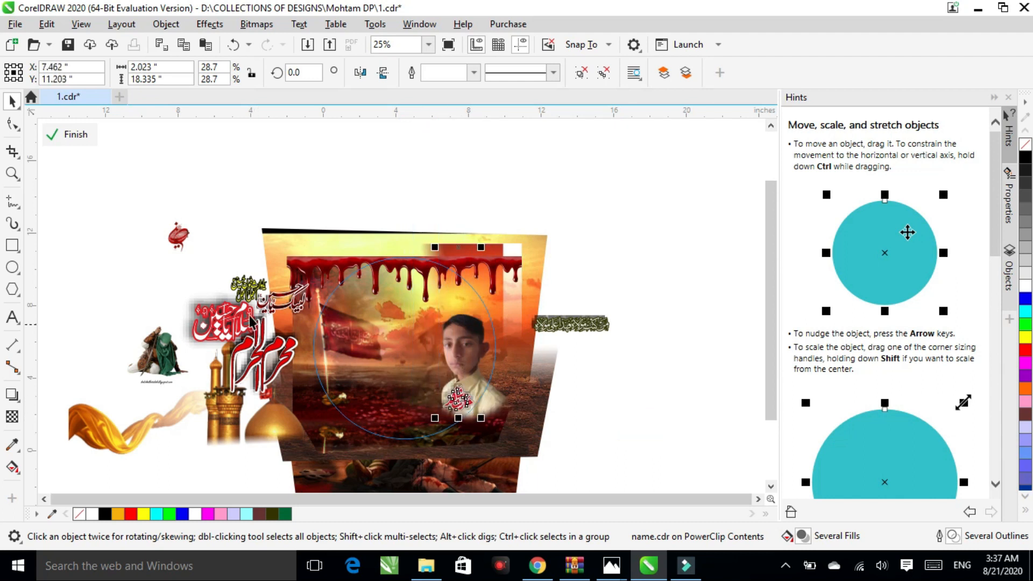
- Place the golden dome and minarets in the circle's left half and drape the golden cloth across their base
{"action": "left_click", "coordinate": [132, 248]}
{"action": "left_click", "coordinate": [208, 463]}
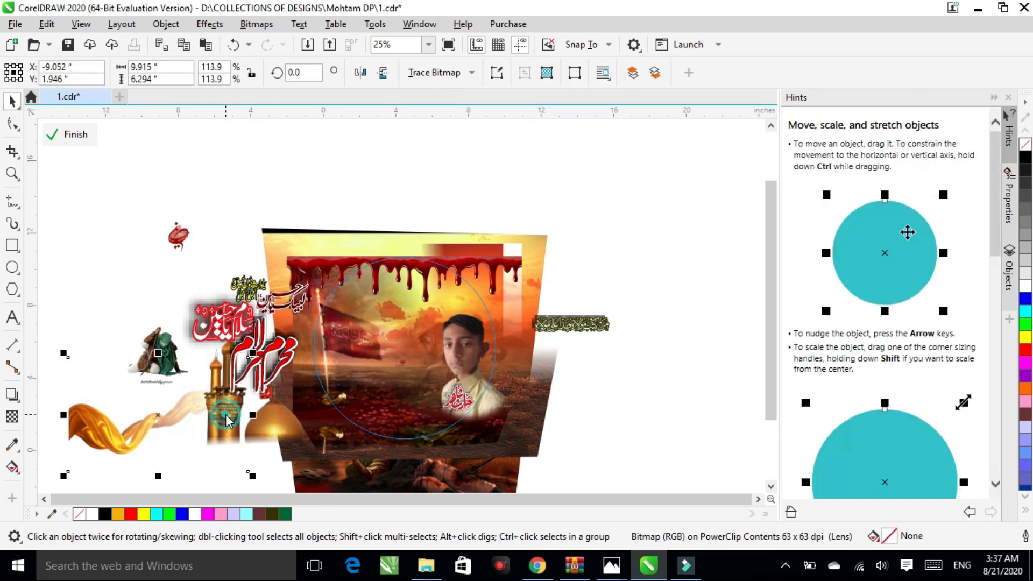
{"action": "left_click_drag", "start_coordinate": [262, 422], "coordinate": [366, 394]}
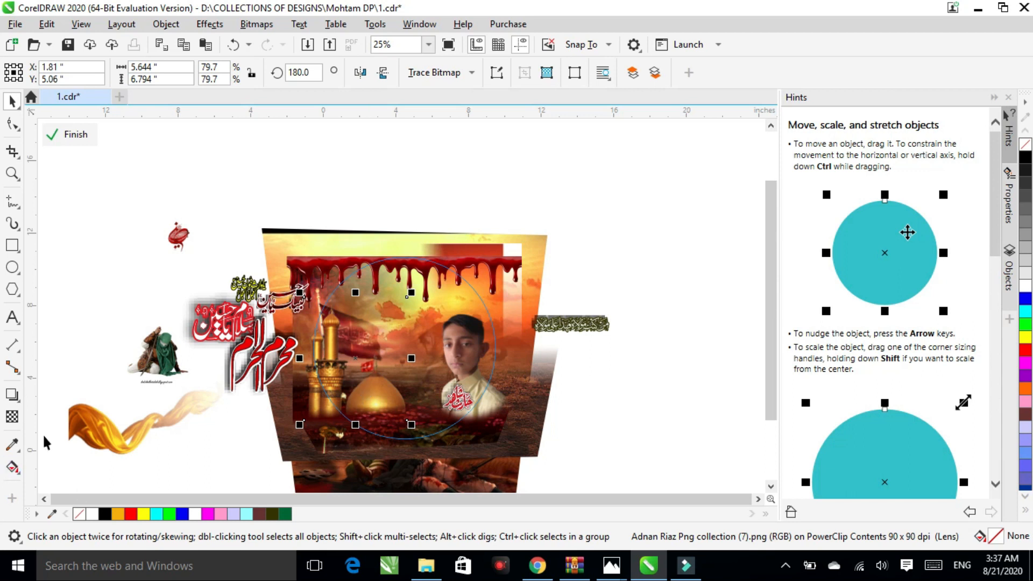
{"action": "left_click", "coordinate": [85, 433]}
{"action": "left_click_drag", "start_coordinate": [87, 426], "coordinate": [348, 411]}
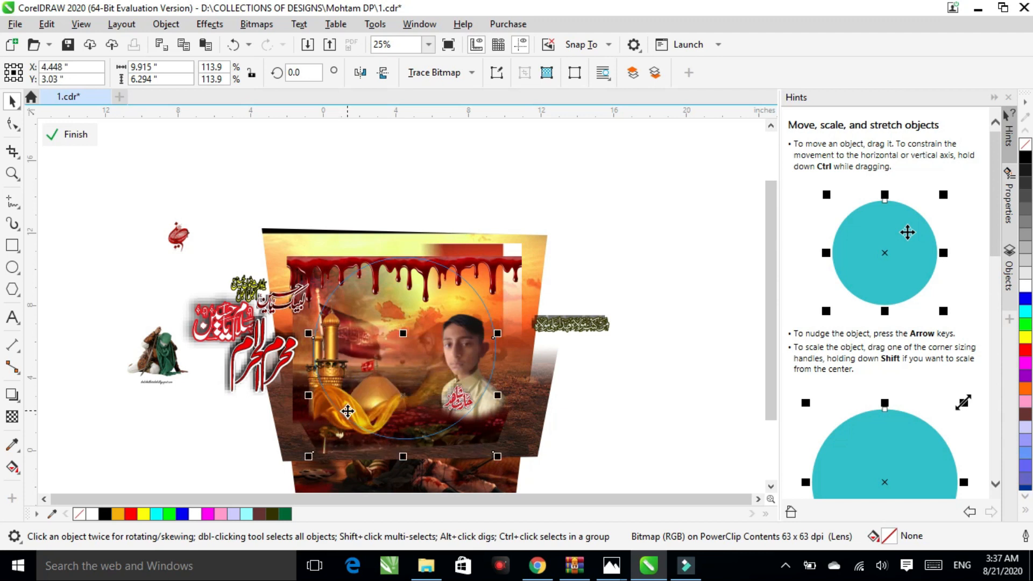
{"action": "left_click", "coordinate": [166, 428]}
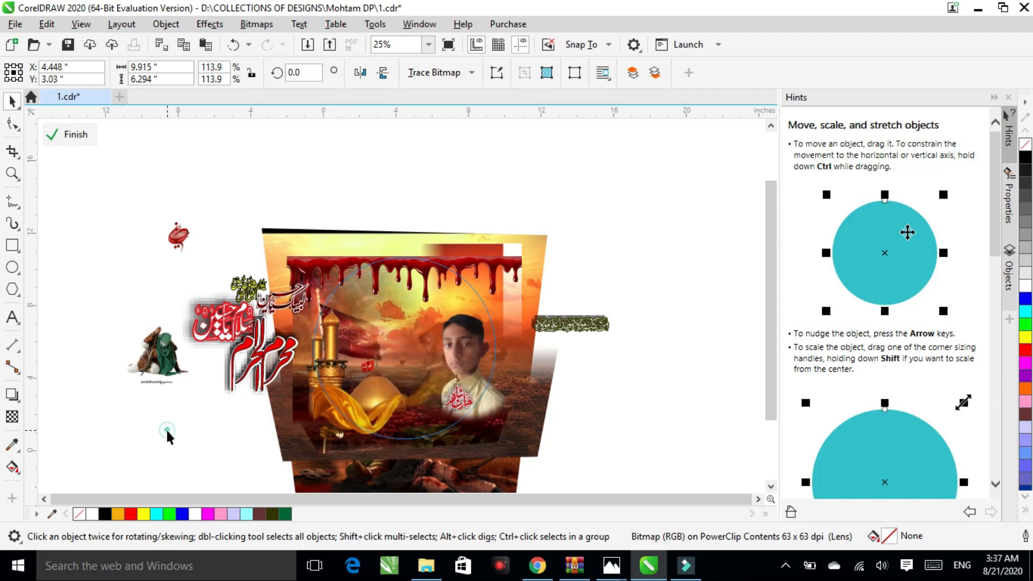
- Move the red "سلام یا حسین" calligraphy to about X 4.2 in, Y 8.8 in, just under the blood drips
{"action": "left_click", "coordinate": [228, 321]}
{"action": "left_click", "coordinate": [228, 321]}
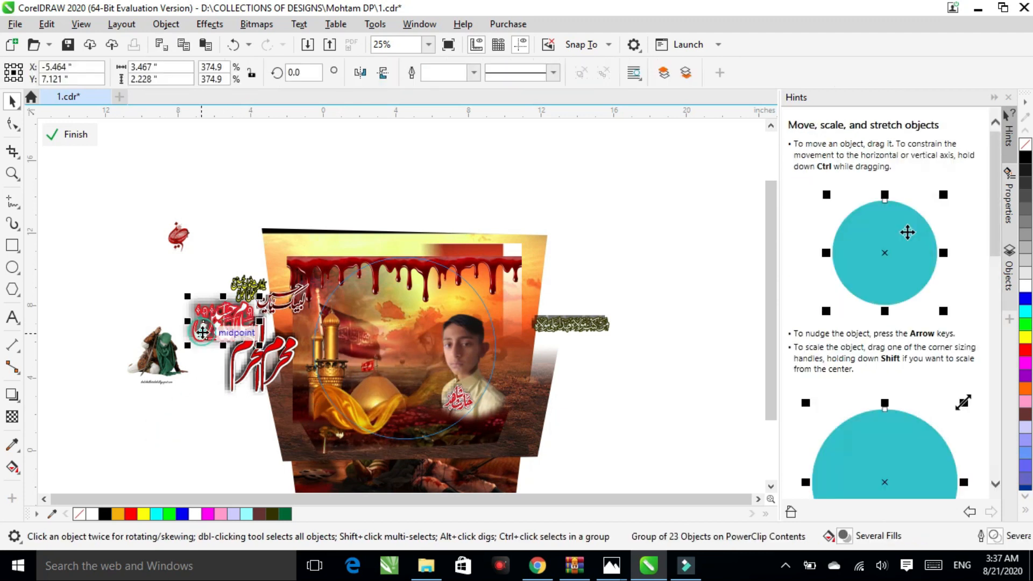
{"action": "left_click_drag", "start_coordinate": [228, 322], "coordinate": [383, 293]}
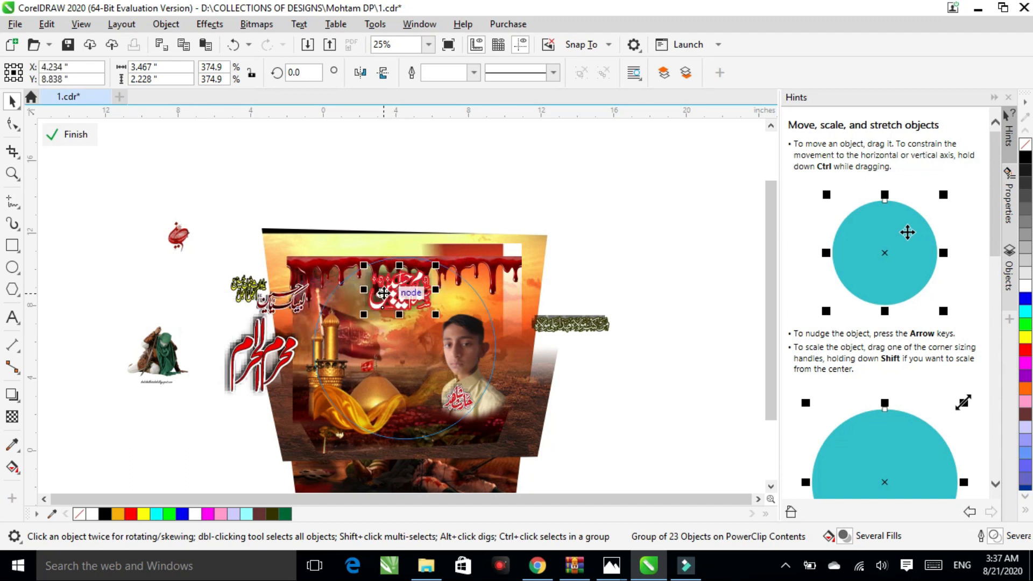
{"action": "left_click", "coordinate": [85, 261]}
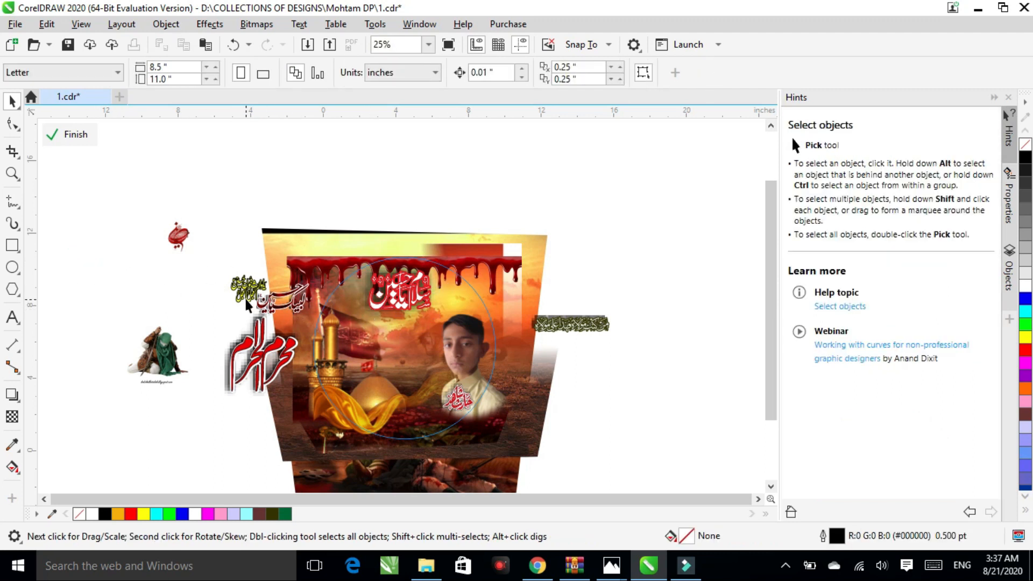
- Place the white "من كنت مولاه" text line with the dark olive outline between the red calligraphy and the boy's head
{"action": "left_click", "coordinate": [558, 326]}
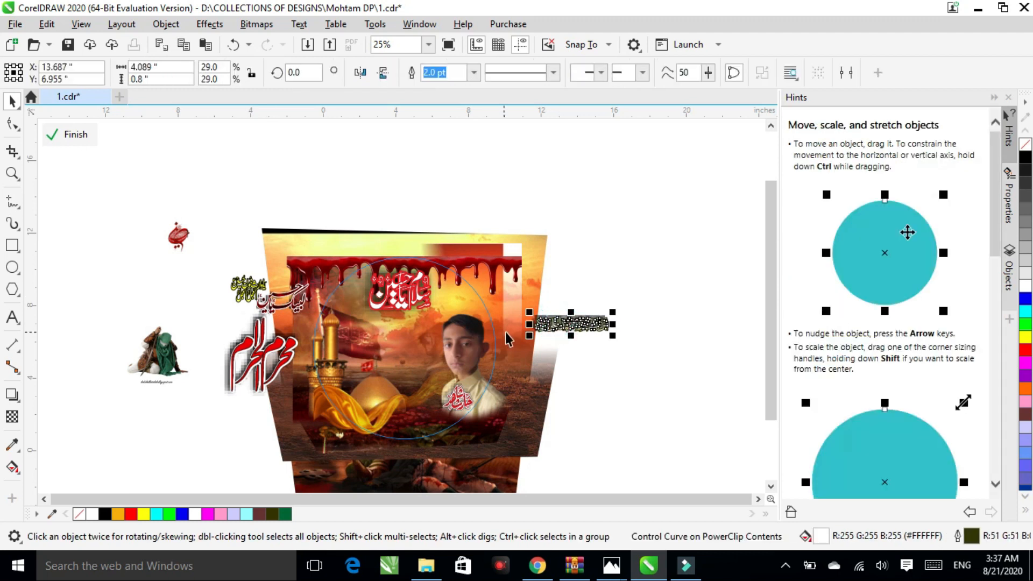
{"action": "left_click_drag", "start_coordinate": [563, 327], "coordinate": [423, 308]}
{"action": "scroll", "coordinate": [421, 307], "scroll_direction": "up", "scroll_amount": 4}
{"action": "left_click", "coordinate": [510, 399]}
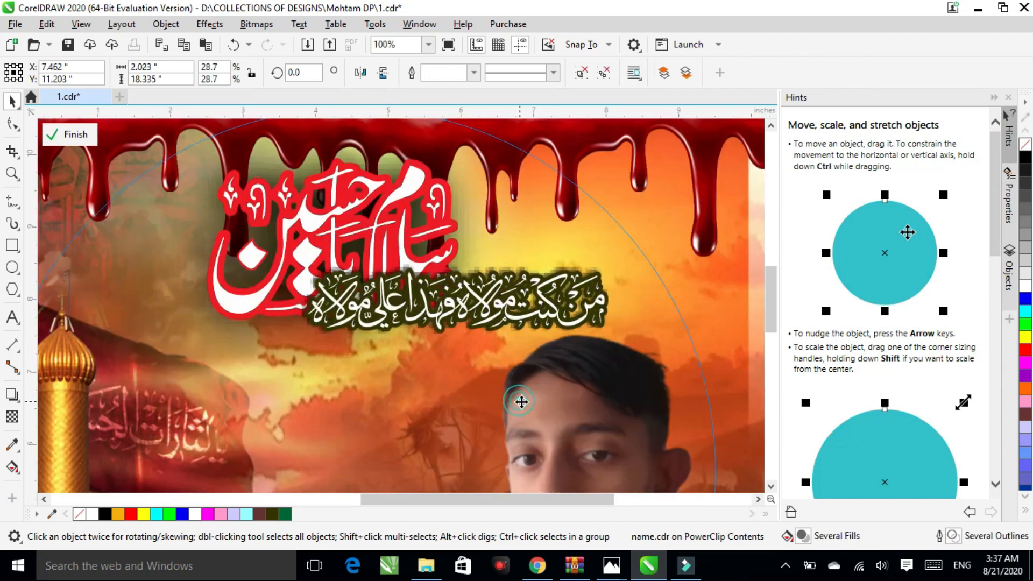
- Space out the portrait, the "سلام یا حسین" calligraphy and the white text line so they do not overlap
{"action": "scroll", "coordinate": [554, 398], "scroll_direction": "down", "scroll_amount": 2}
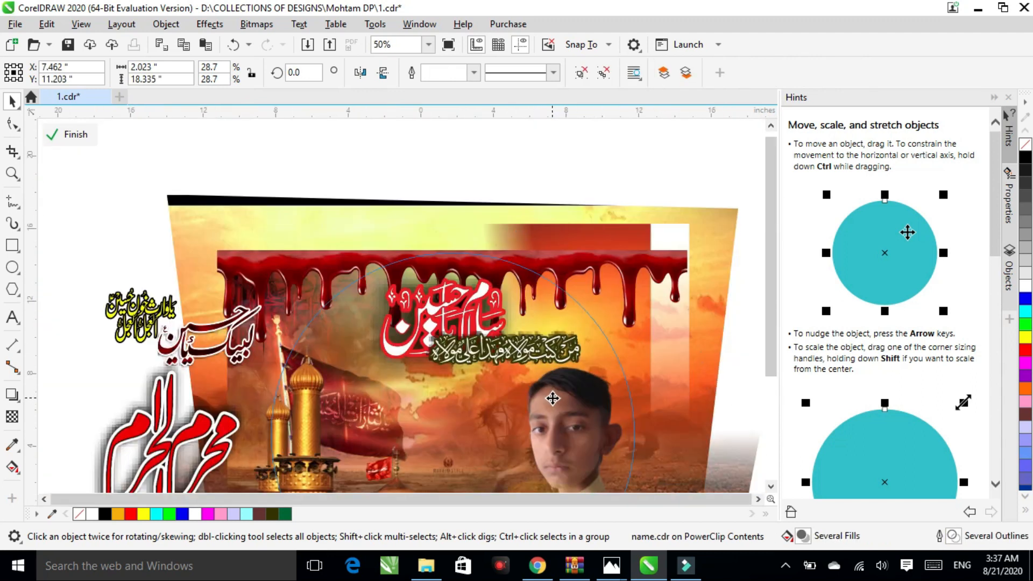
{"action": "scroll", "coordinate": [554, 399], "scroll_direction": "down", "scroll_amount": 2}
{"action": "left_click", "coordinate": [588, 459]}
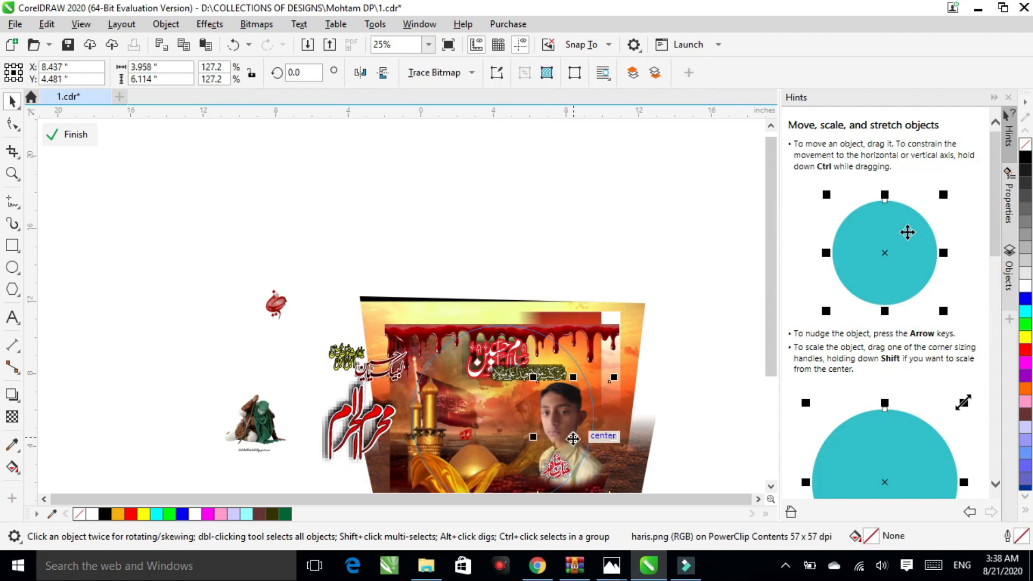
{"action": "left_click_drag", "start_coordinate": [573, 437], "coordinate": [573, 446]}
{"action": "left_click_drag", "start_coordinate": [541, 376], "coordinate": [549, 378]}
{"action": "scroll", "coordinate": [549, 379], "scroll_direction": "up", "scroll_amount": 1}
{"action": "left_click", "coordinate": [439, 325]}
{"action": "left_click_drag", "start_coordinate": [439, 325], "coordinate": [450, 305]}
{"action": "left_click_drag", "start_coordinate": [520, 385], "coordinate": [528, 390]}
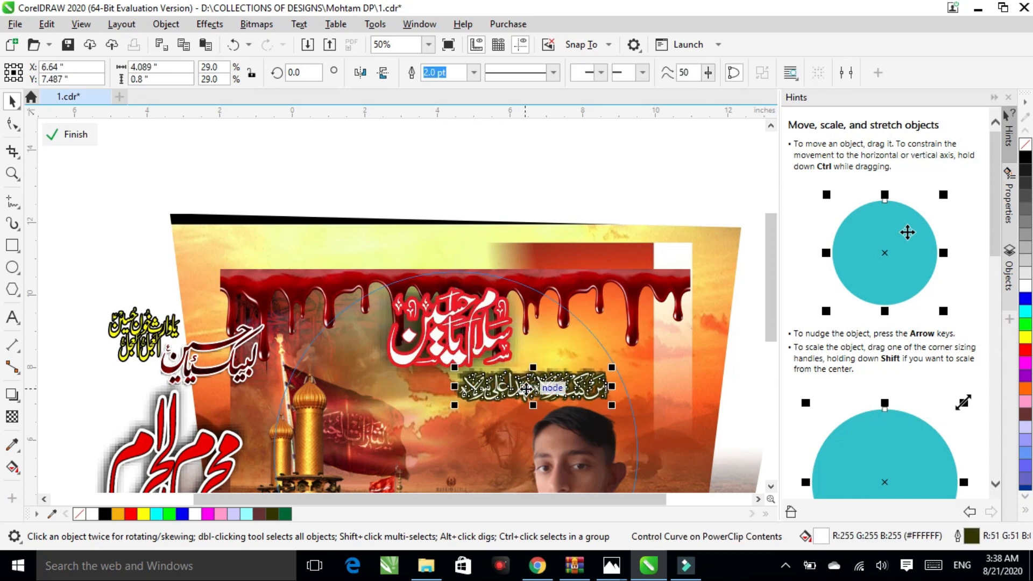
{"action": "scroll", "coordinate": [527, 388], "scroll_direction": "down", "scroll_amount": 1}
{"action": "left_click", "coordinate": [190, 377]}
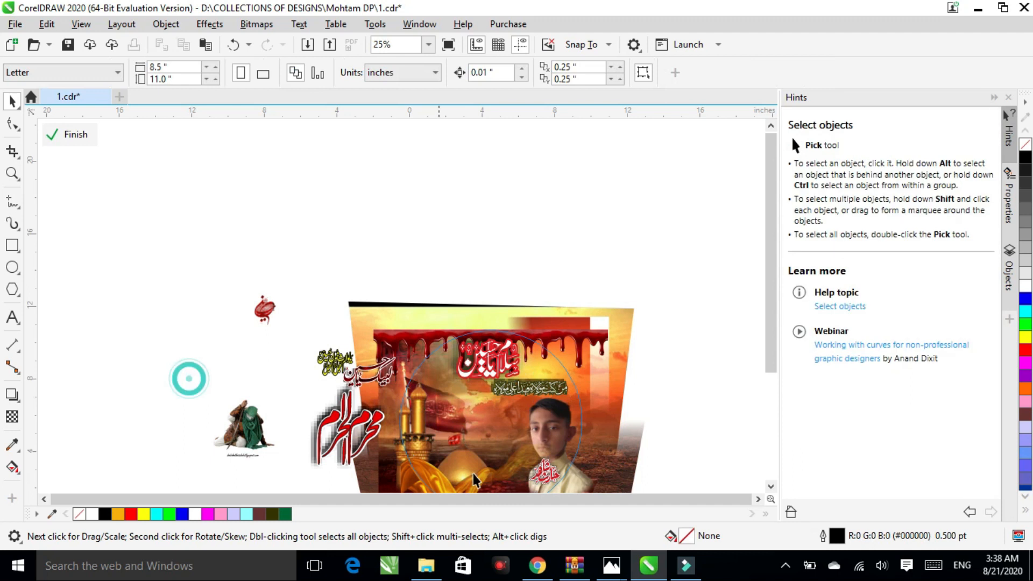
- Place the large "محرم الحرام" calligraphy at the circle's centre and the "لبیک یا حسین" calligraphy below it over the golden cloth
{"action": "left_click", "coordinate": [770, 487]}
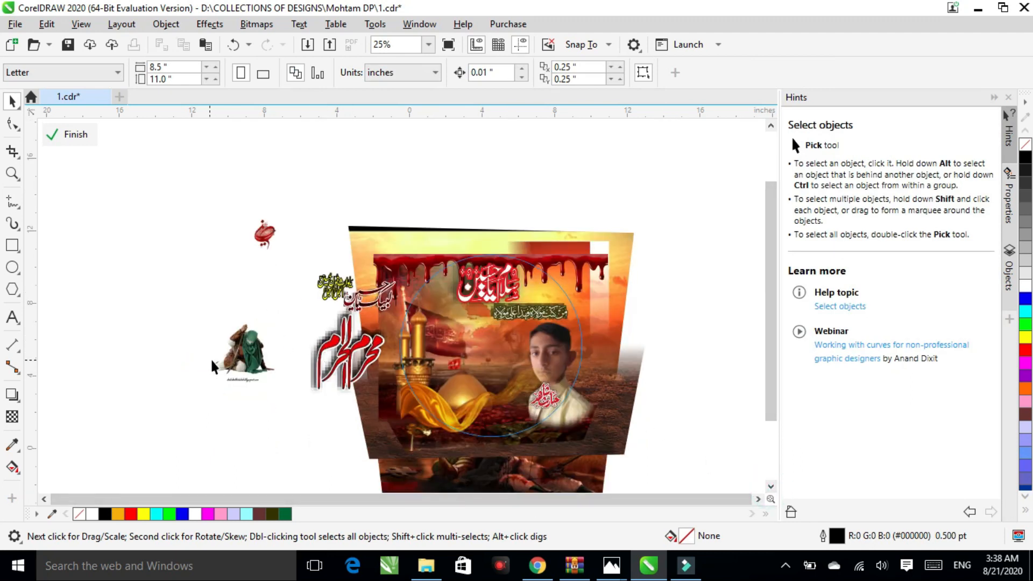
{"action": "left_click_drag", "start_coordinate": [344, 329], "coordinate": [484, 332]}
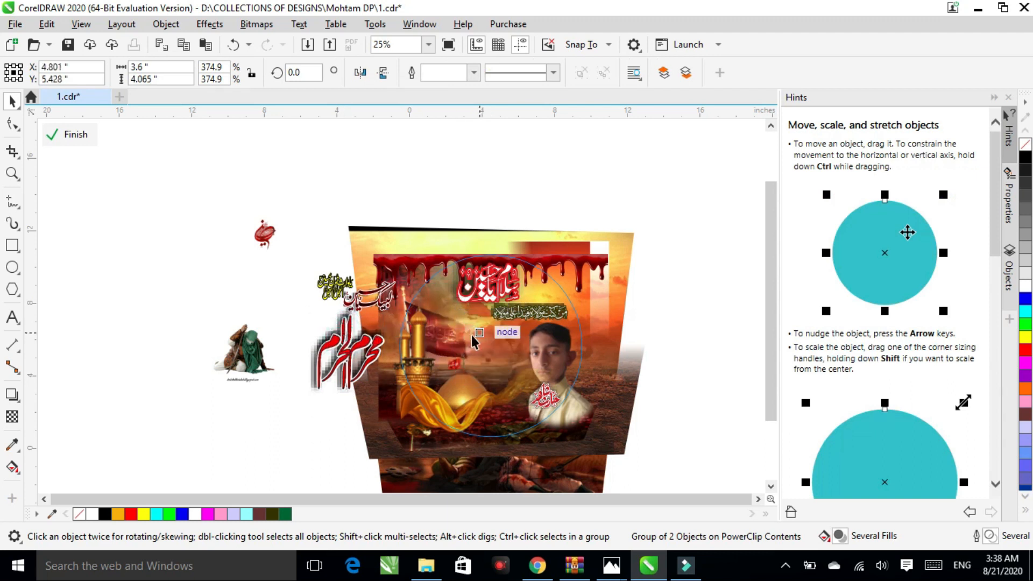
{"action": "mouse_move", "coordinate": [488, 350]}
{"action": "left_mouse_down"}
{"action": "mouse_move", "coordinate": [500, 350]}
{"action": "mouse_move", "coordinate": [484, 351]}
{"action": "left_mouse_up"}
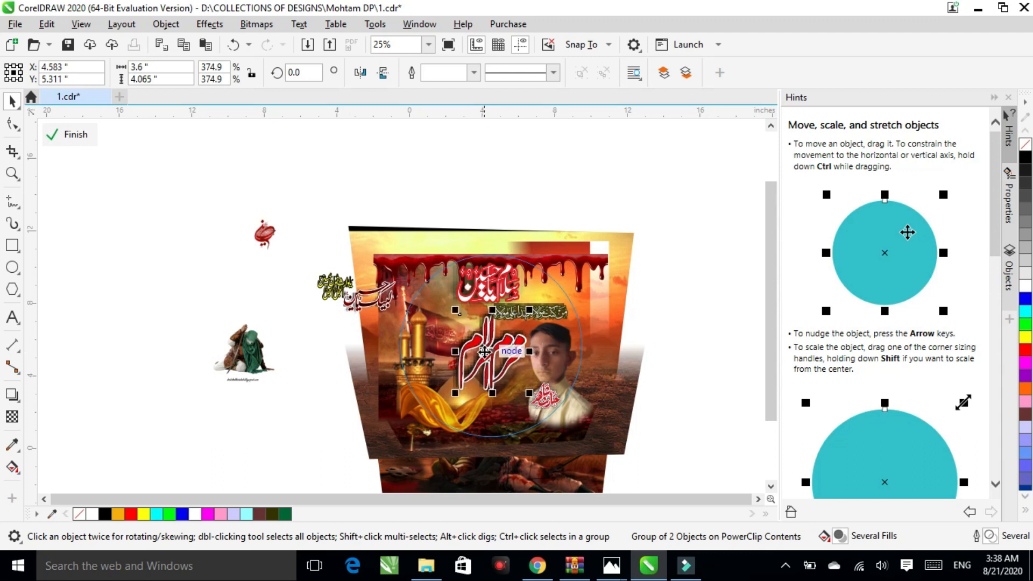
{"action": "left_click_drag", "start_coordinate": [358, 303], "coordinate": [452, 414]}
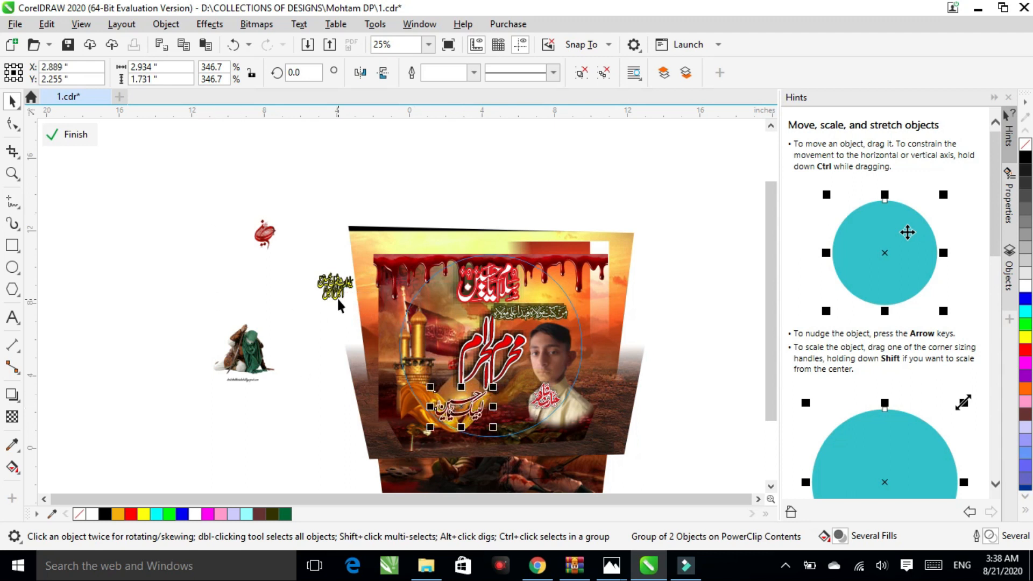
- Ungroup the "لبیک یا حسین" calligraphy and shift the red-and-black texture inside its lettering to about X 2.93 in, Y 1.53 in
{"action": "scroll", "coordinate": [463, 406], "scroll_direction": "up", "scroll_amount": 4}
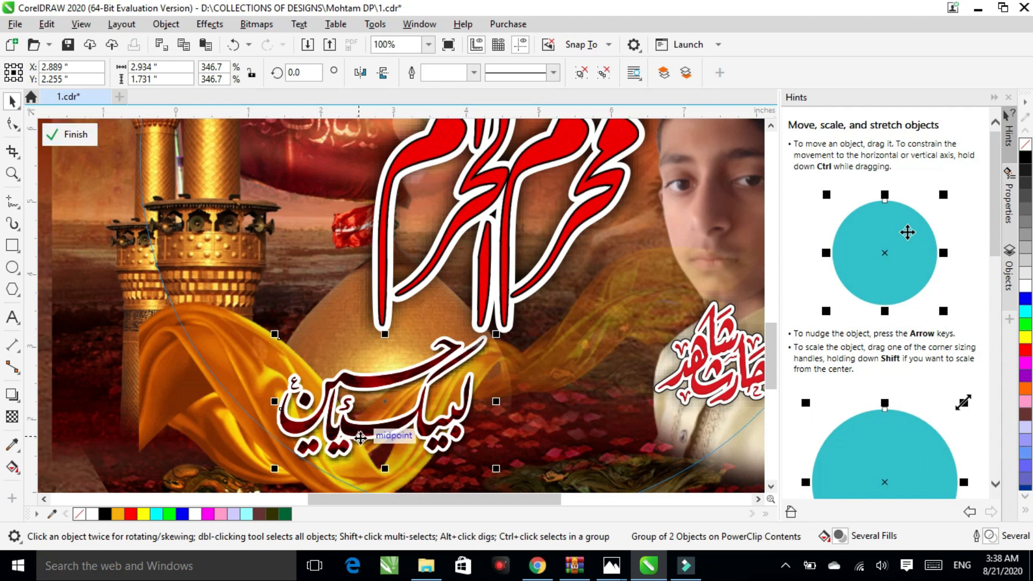
{"action": "left_click", "coordinate": [603, 72]}
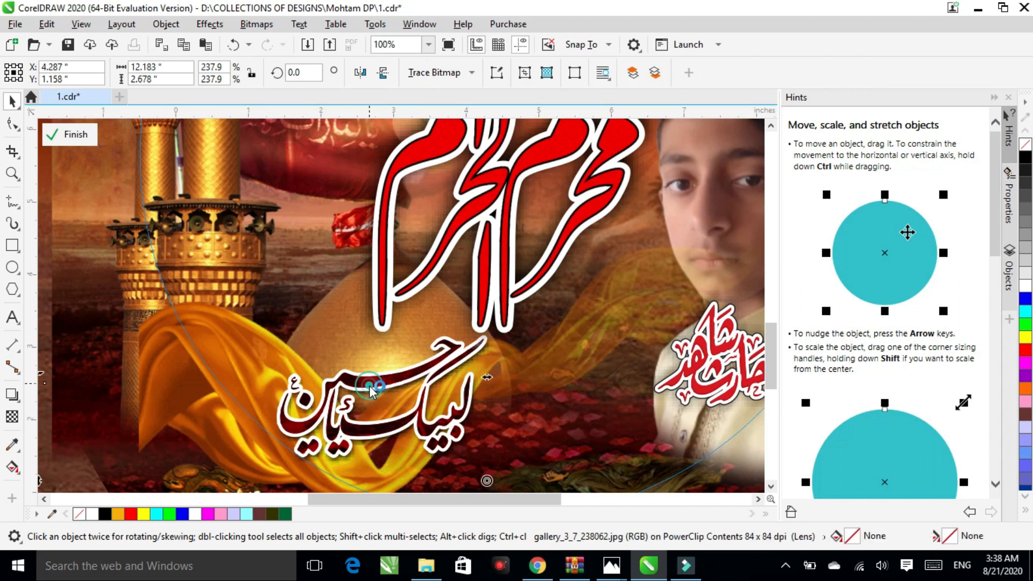
{"action": "left_click", "coordinate": [372, 383]}
{"action": "left_click", "coordinate": [393, 375]}
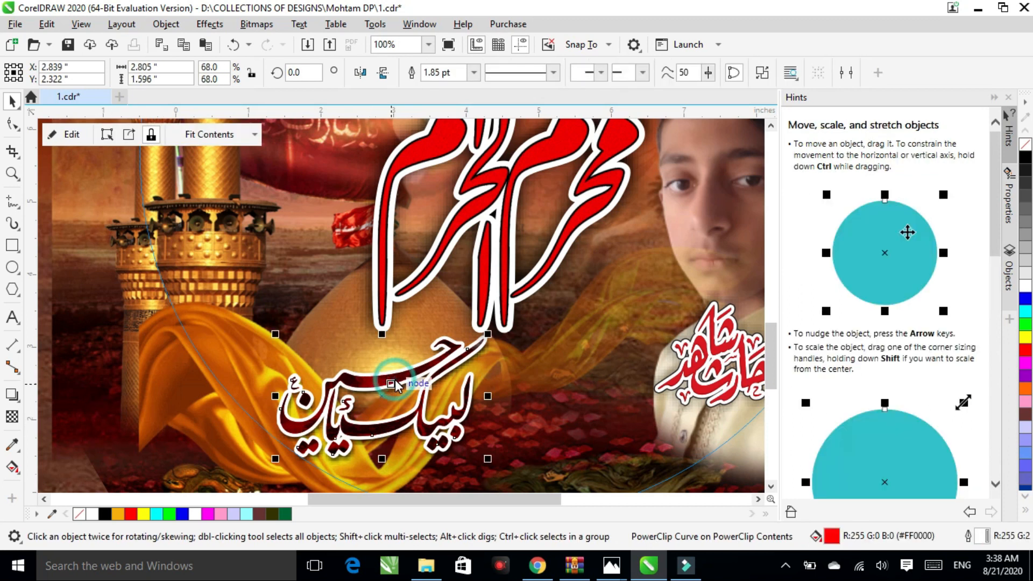
{"action": "left_click", "coordinate": [65, 134]}
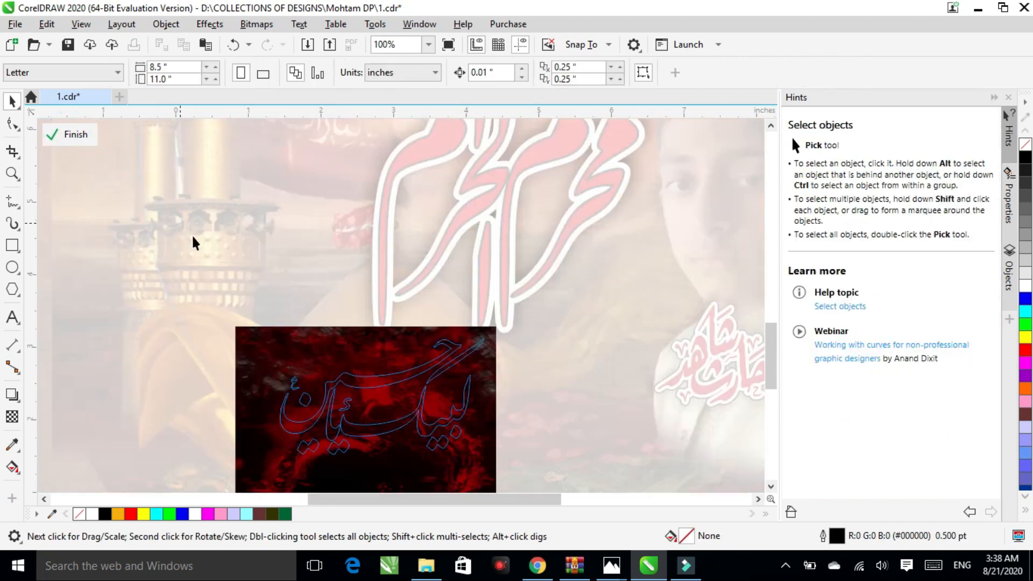
{"action": "left_click_drag", "start_coordinate": [392, 472], "coordinate": [404, 443]}
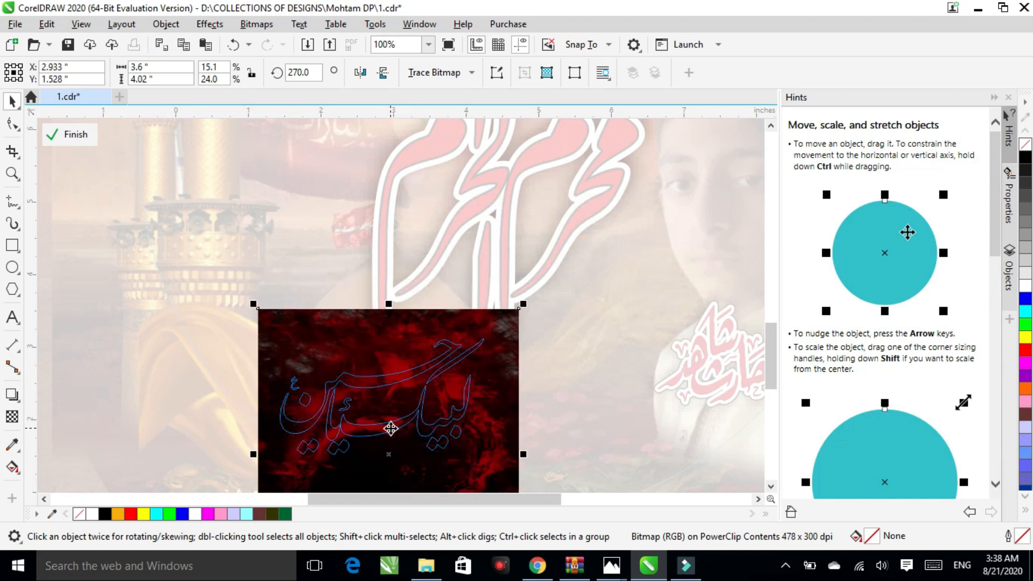
{"action": "left_click", "coordinate": [70, 134]}
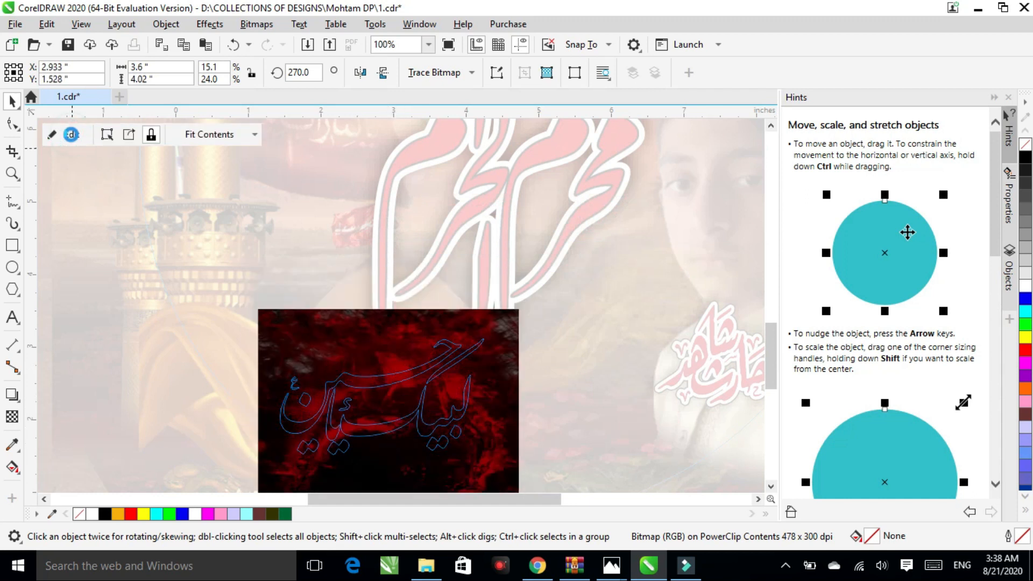
- Place the kneeling figure in the green turban between the "لبیک یا حسین" calligraphy and the portrait, at about X 5.4 in, Y 2.1 in
{"action": "scroll", "coordinate": [272, 316], "scroll_direction": "down", "scroll_amount": 2}
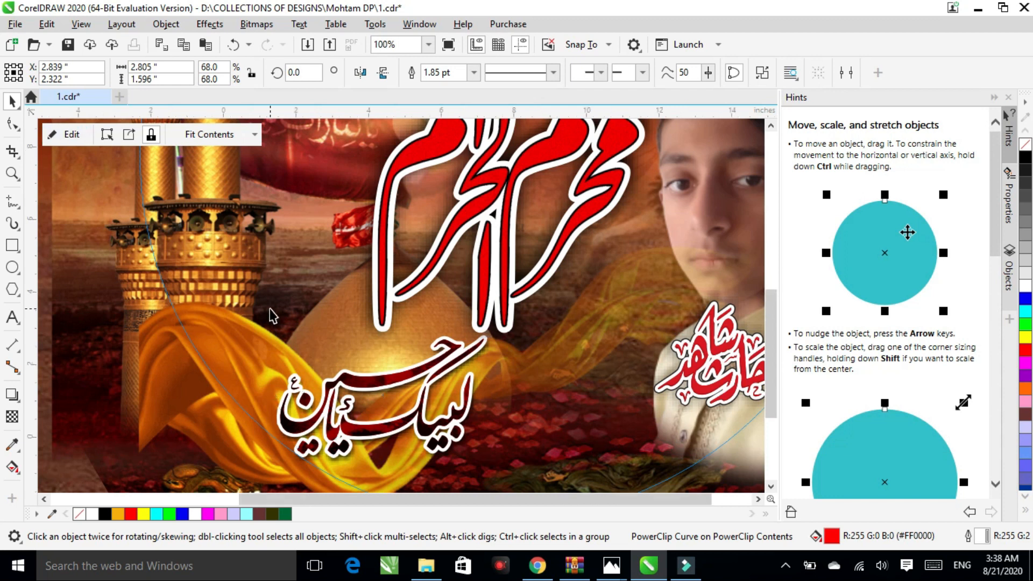
{"action": "scroll", "coordinate": [237, 304], "scroll_direction": "down", "scroll_amount": 1}
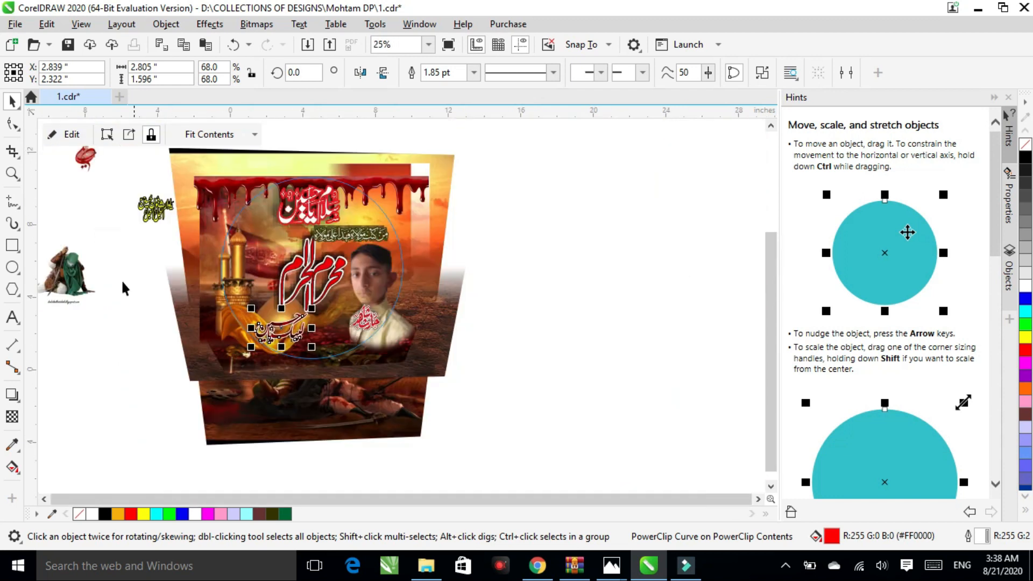
{"action": "left_click", "coordinate": [53, 278]}
{"action": "left_click_drag", "start_coordinate": [65, 276], "coordinate": [330, 344]}
{"action": "scroll", "coordinate": [322, 329], "scroll_direction": "up", "scroll_amount": 2}
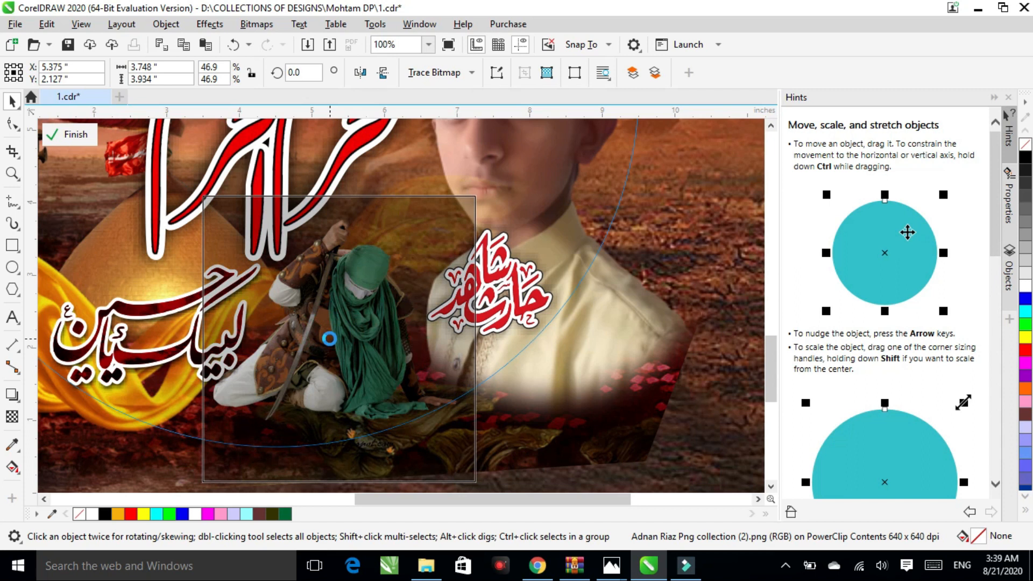
{"action": "scroll", "coordinate": [327, 338], "scroll_direction": "down", "scroll_amount": 2}
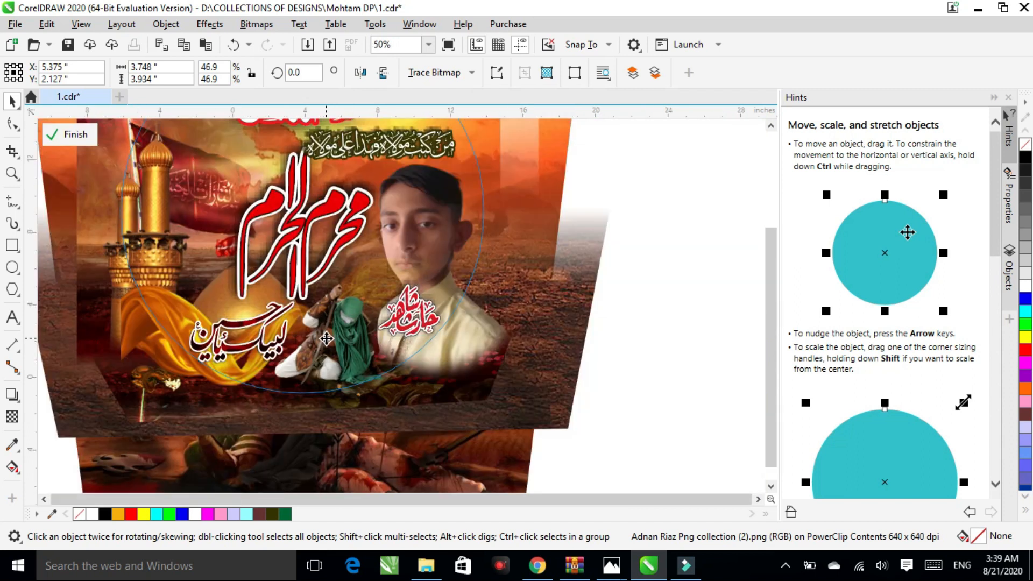
- Place the small dark red calligraphy emblem beside "سلام یا حسین" under the blood drips, at about X 7.0 in, Y 8.7 in
{"action": "scroll", "coordinate": [326, 338], "scroll_direction": "down", "scroll_amount": 1}
{"action": "left_click", "coordinate": [82, 165]}
{"action": "left_click_drag", "start_coordinate": [82, 164], "coordinate": [359, 220]}
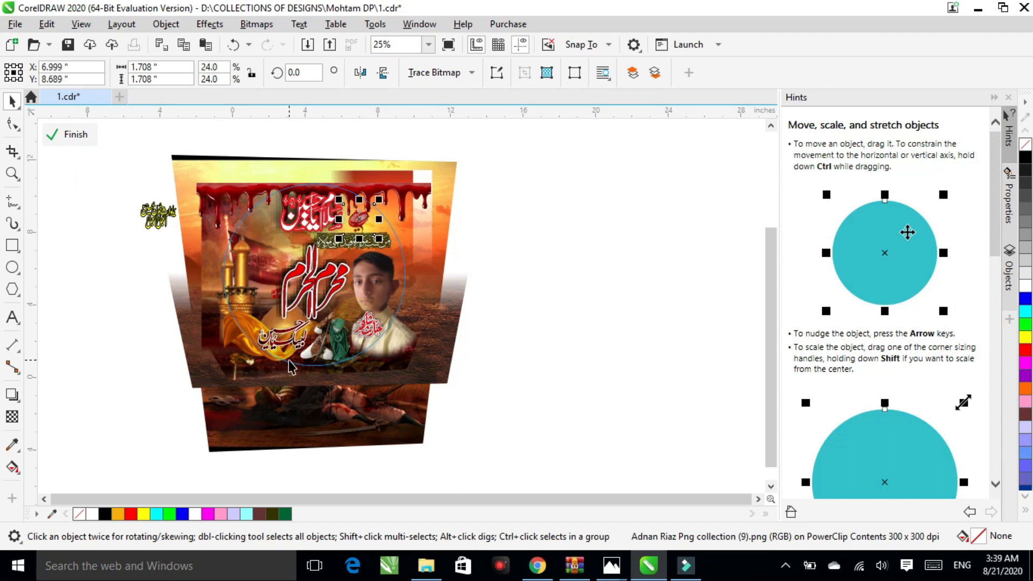
- Place the yellow "یا وارث خون حسین العجل العجل" calligraphy just above the golden domes and enlarge it to about 2.18 in wide
{"action": "left_click", "coordinate": [151, 215]}
{"action": "left_click_drag", "start_coordinate": [346, 263], "coordinate": [248, 251]}
{"action": "scroll", "coordinate": [248, 251], "scroll_direction": "up", "scroll_amount": 1}
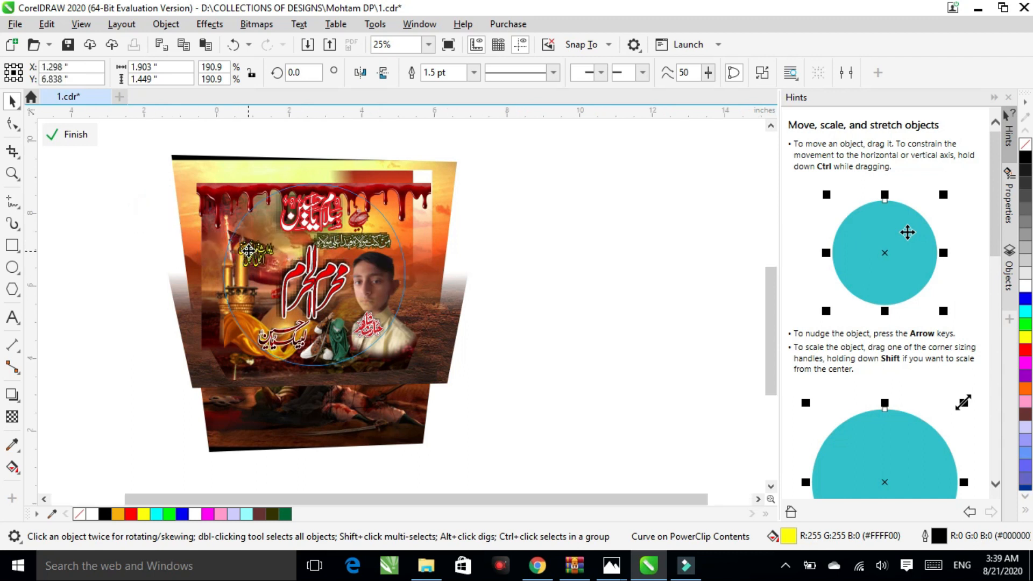
{"action": "scroll", "coordinate": [248, 251], "scroll_direction": "up", "scroll_amount": 2}
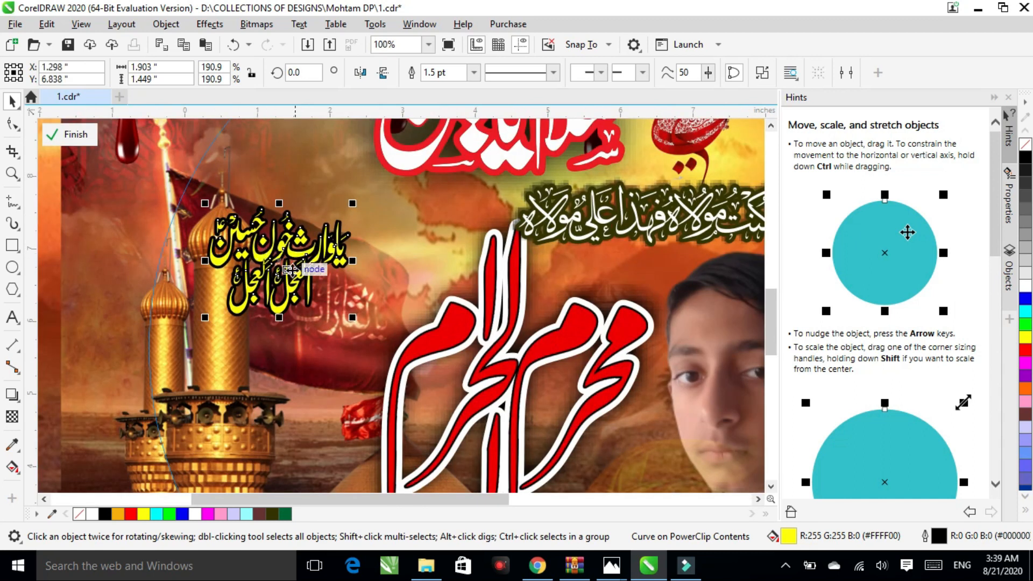
{"action": "left_click_drag", "start_coordinate": [255, 258], "coordinate": [294, 195]}
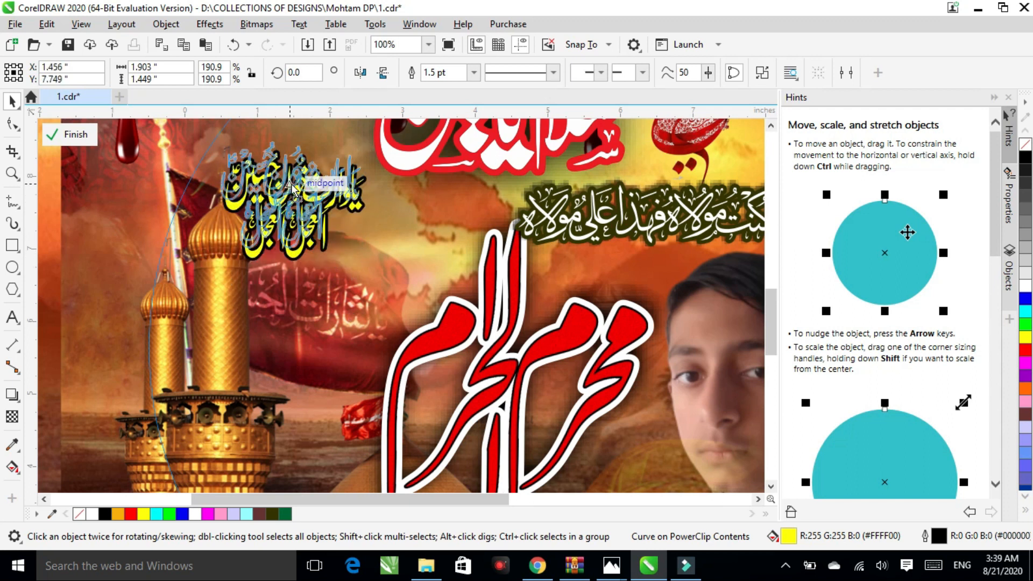
{"action": "left_click_drag", "start_coordinate": [366, 255], "coordinate": [387, 270]}
{"action": "scroll", "coordinate": [97, 322], "scroll_direction": "down", "scroll_amount": 1}
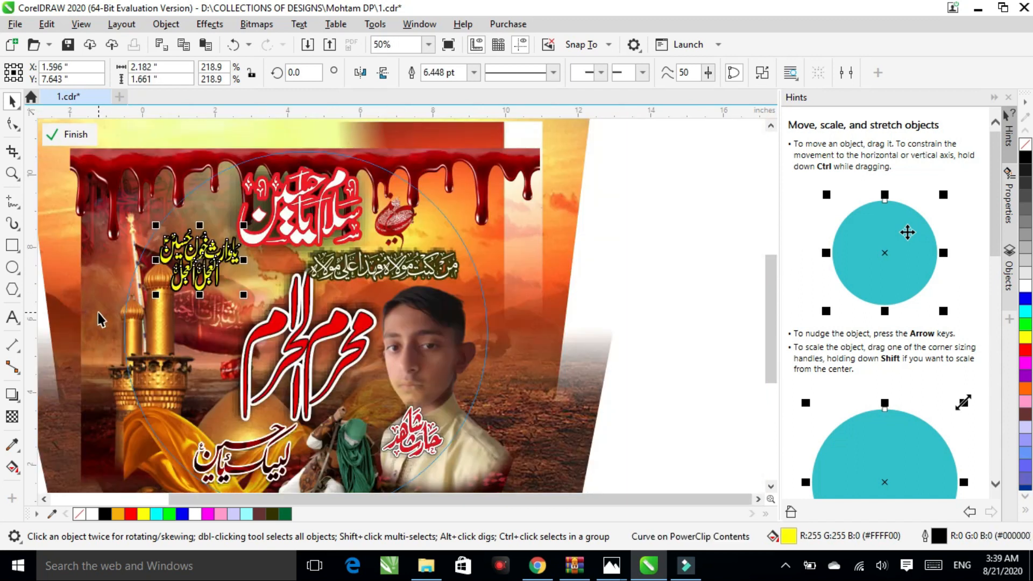
- Nudge the boy's portrait slightly closer to the central "محرم الحرام" calligraphy and deselect it
{"action": "scroll", "coordinate": [98, 321], "scroll_direction": "down", "scroll_amount": 1}
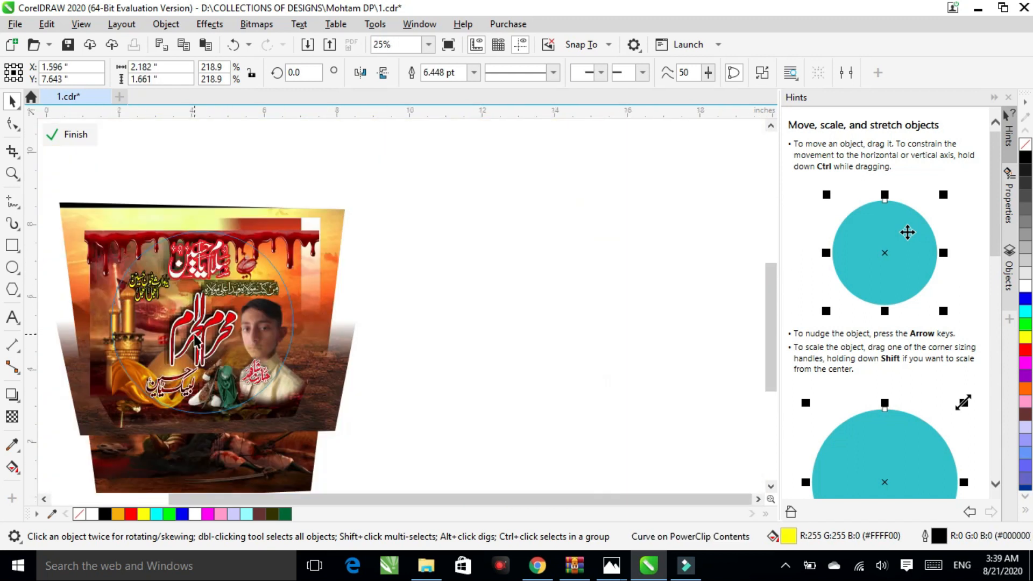
{"action": "scroll", "coordinate": [195, 339], "scroll_direction": "up", "scroll_amount": 1}
{"action": "left_click", "coordinate": [316, 322]}
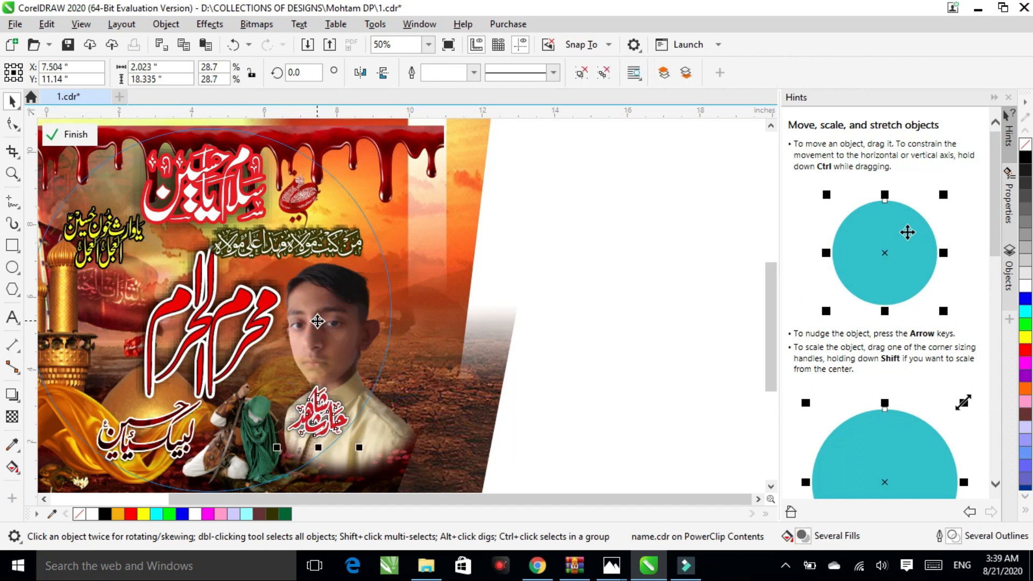
{"action": "left_click", "coordinate": [400, 437]}
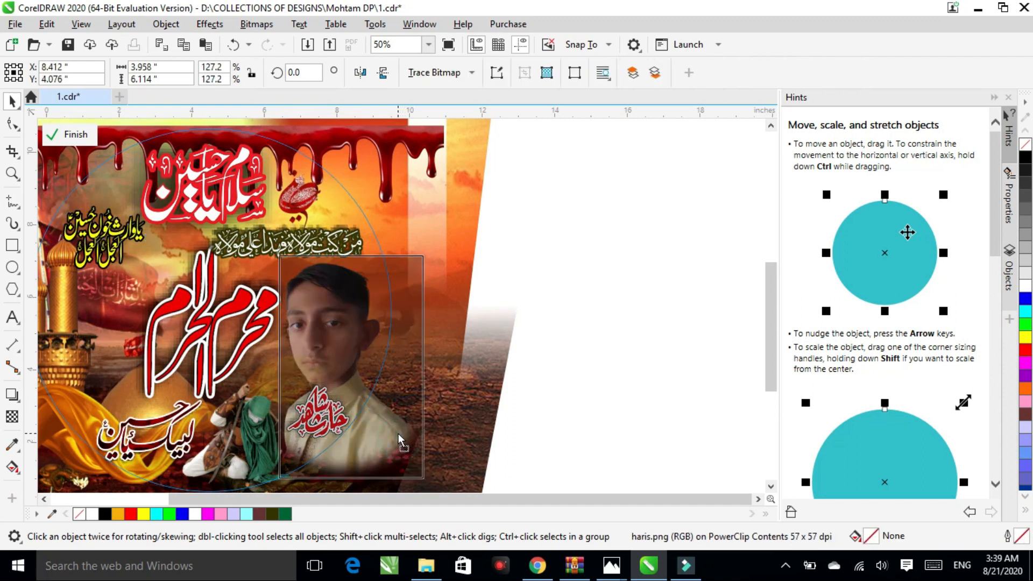
{"action": "left_click", "coordinate": [600, 293]}
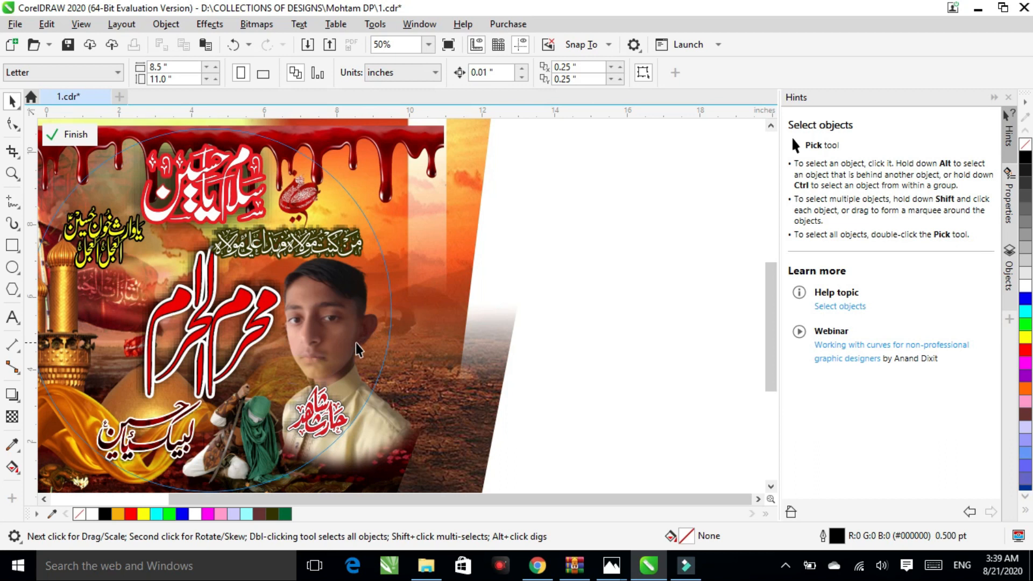
- Finish editing the PowerClip contents so the artwork is clipped to the circle, and clear the selection
{"action": "scroll", "coordinate": [339, 355], "scroll_direction": "down", "scroll_amount": 1}
{"action": "left_click", "coordinate": [63, 140]}
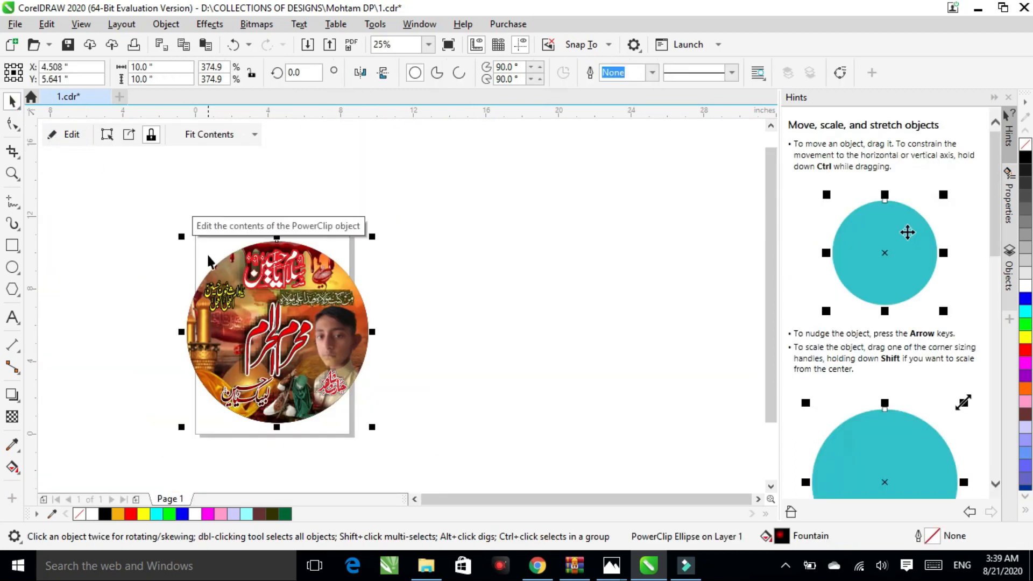
{"action": "scroll", "coordinate": [324, 370], "scroll_direction": "up", "scroll_amount": 1}
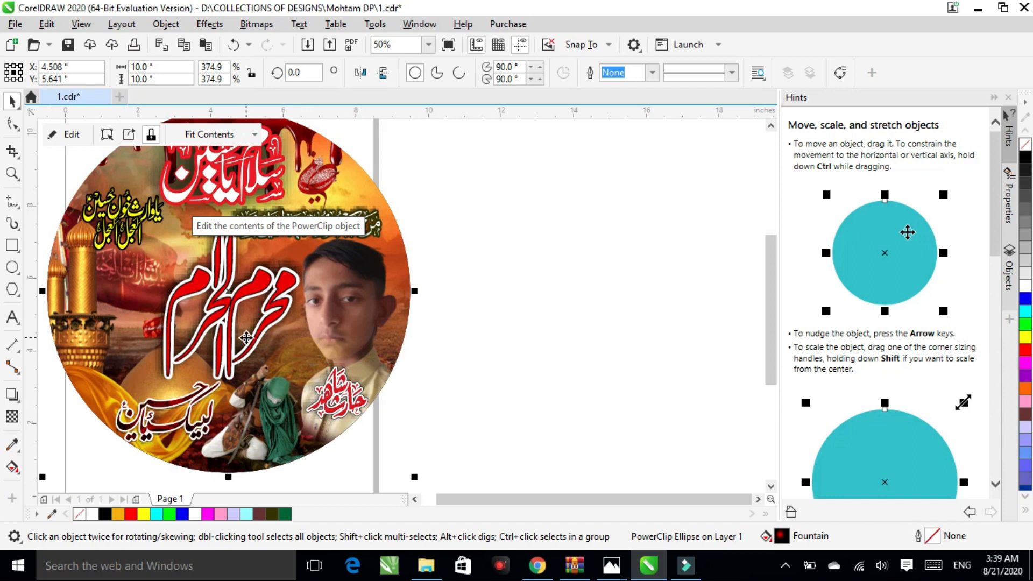
{"action": "left_click", "coordinate": [458, 195]}
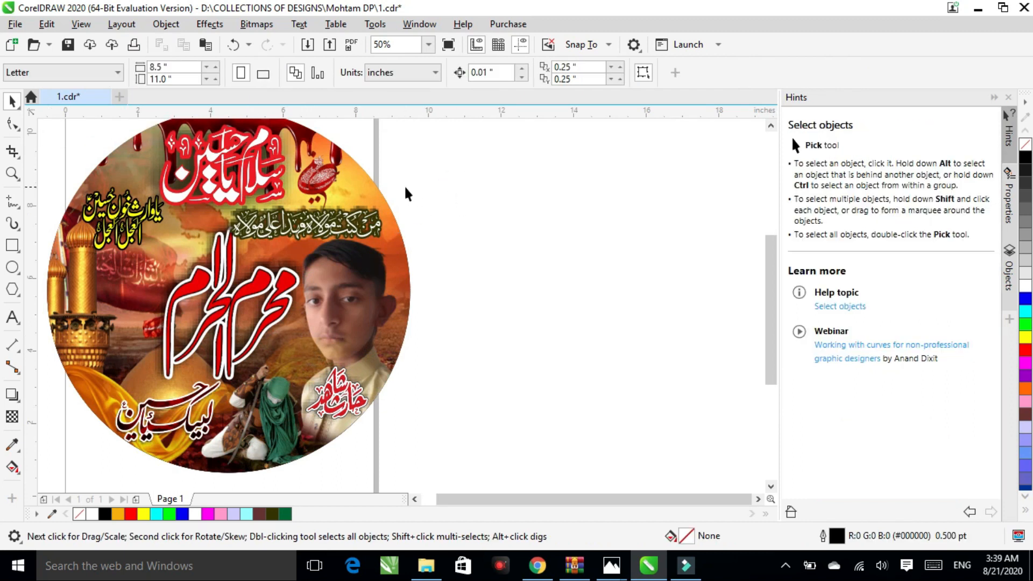